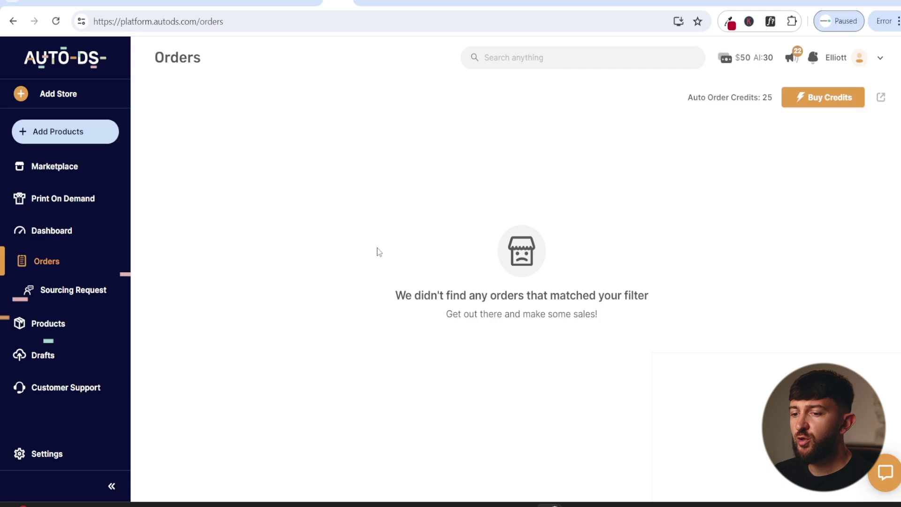
Add a Shopify store in AutoDS, choosing to connect an existing Shopify store
click(51, 93)
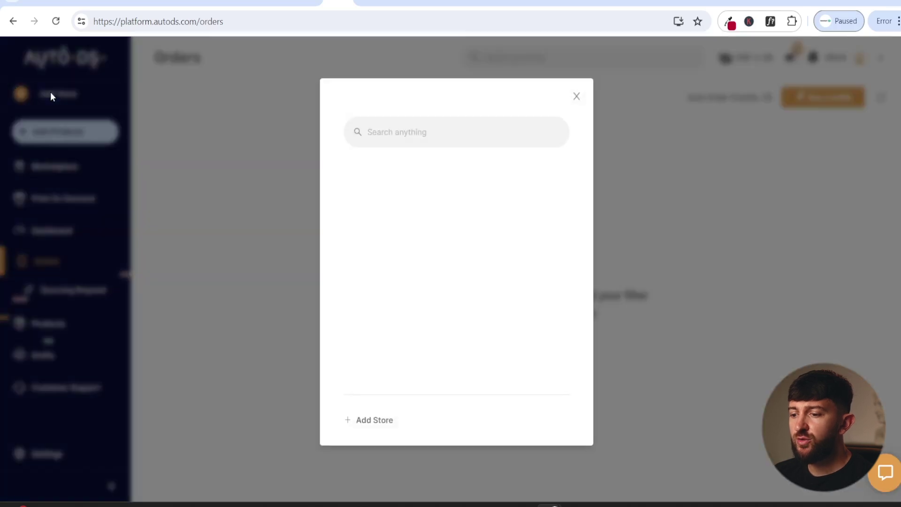
click(381, 422)
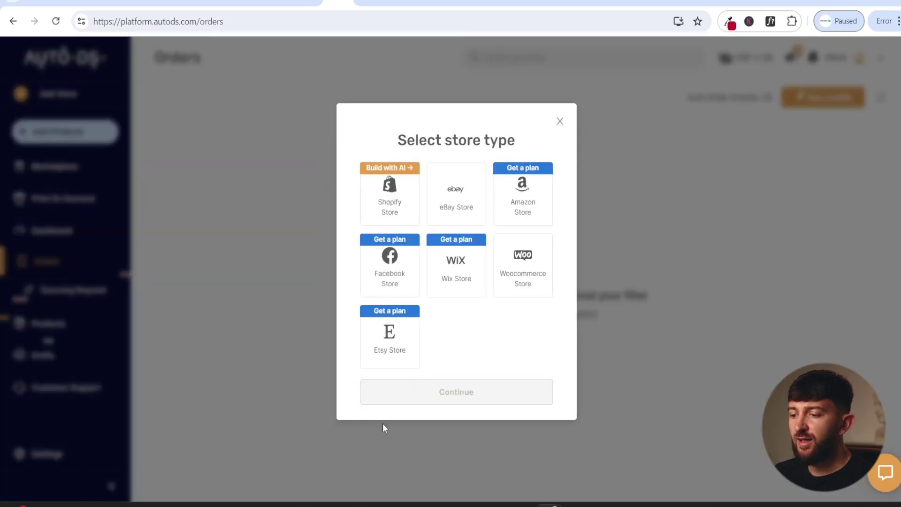
click(386, 207)
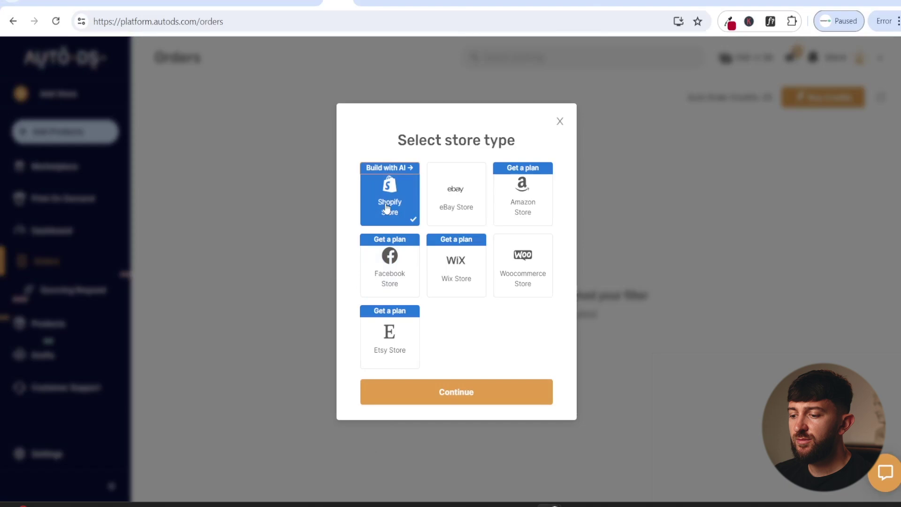
click(491, 391)
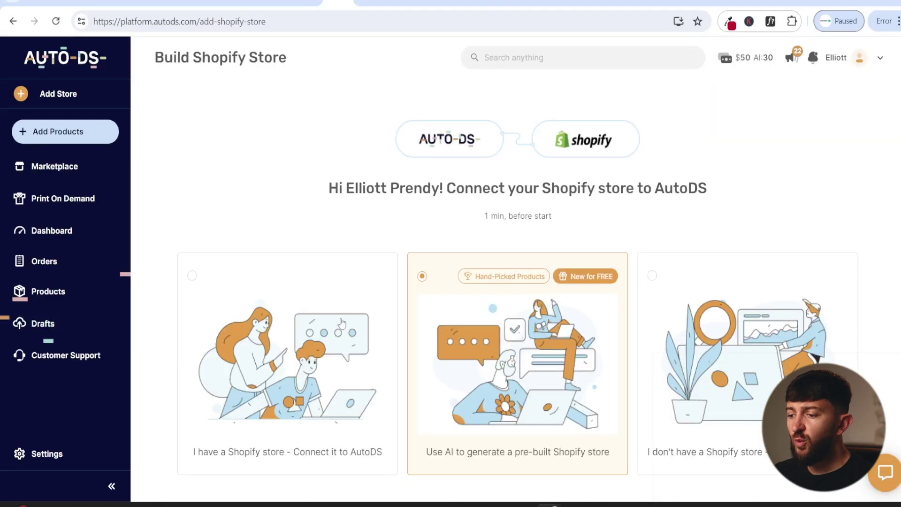
click(250, 351)
scroll(295, 254, down, 2)
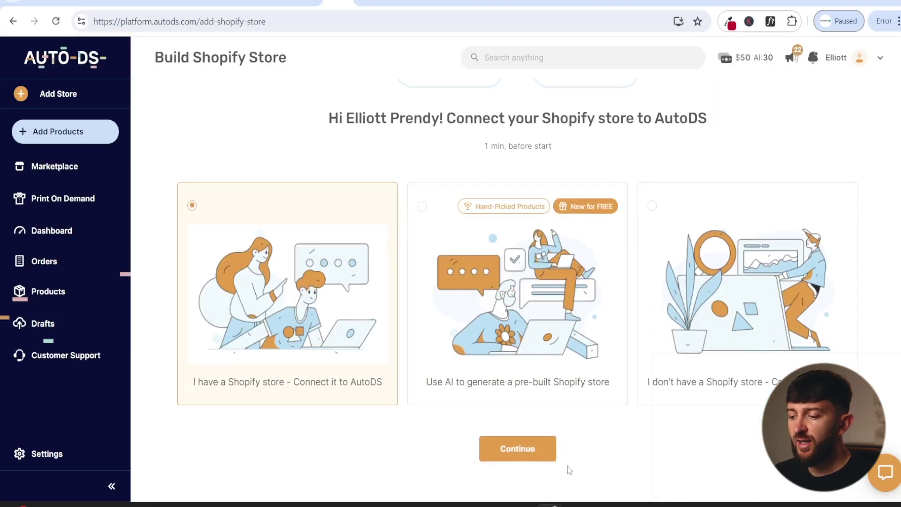
click(518, 452)
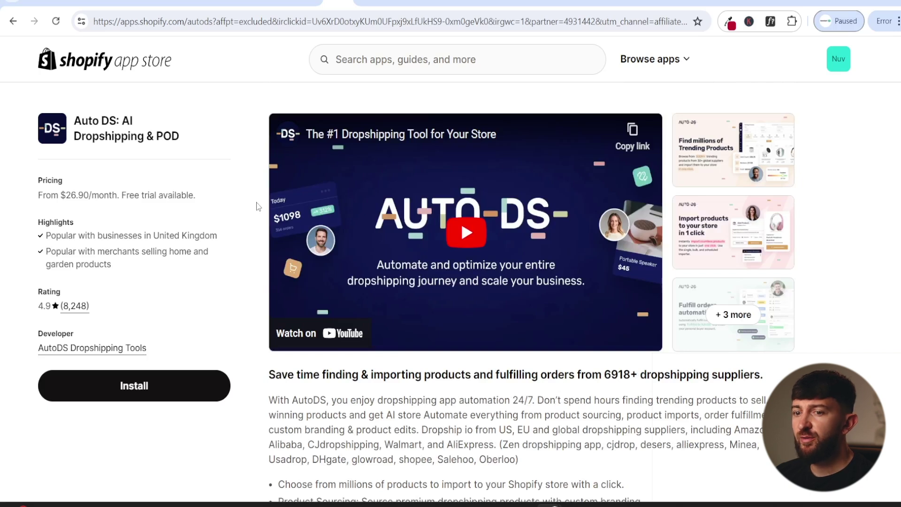
Install the AutoDS app from the Shopify App Store and confirm the install on the store
click(150, 389)
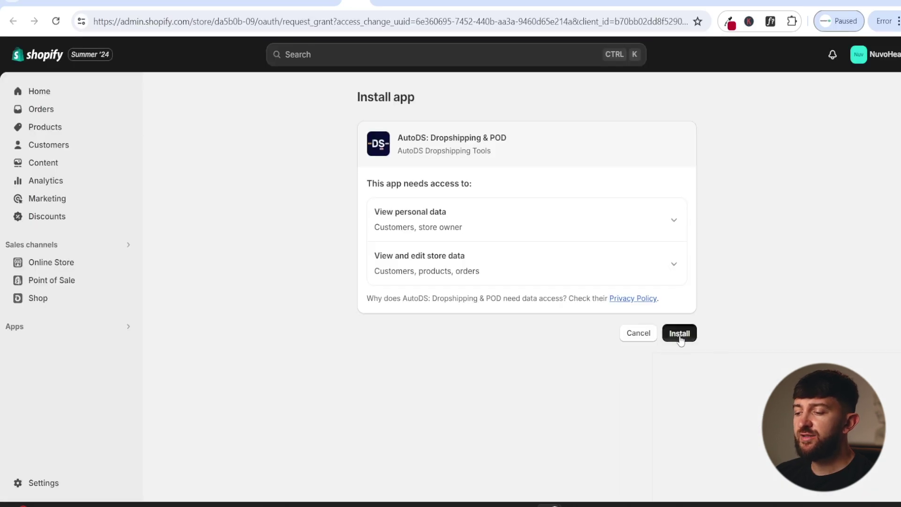
click(679, 333)
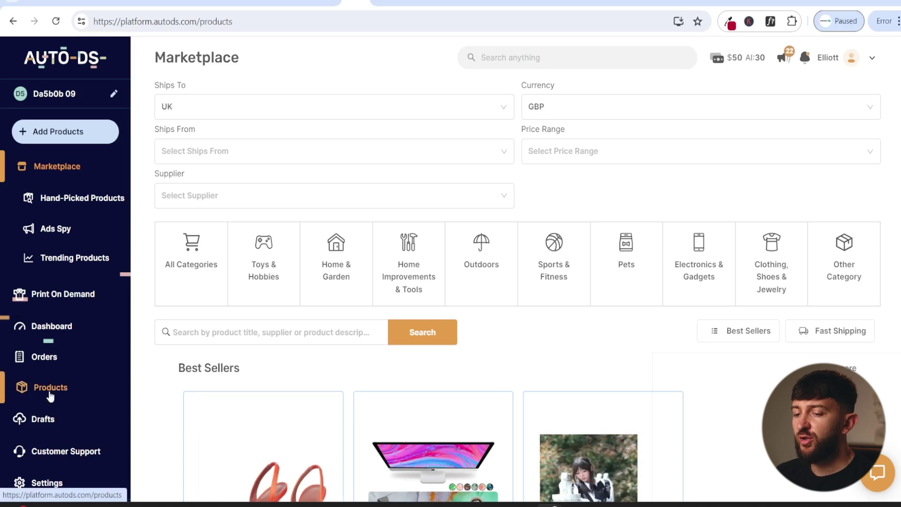
Review the two untracked hydrogen water bottle products, then return to the Add products options
click(48, 389)
click(525, 192)
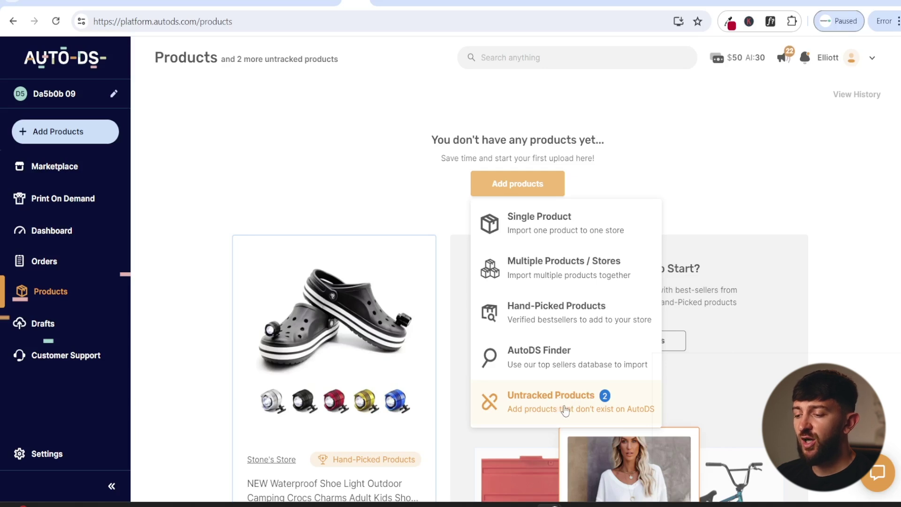
click(562, 411)
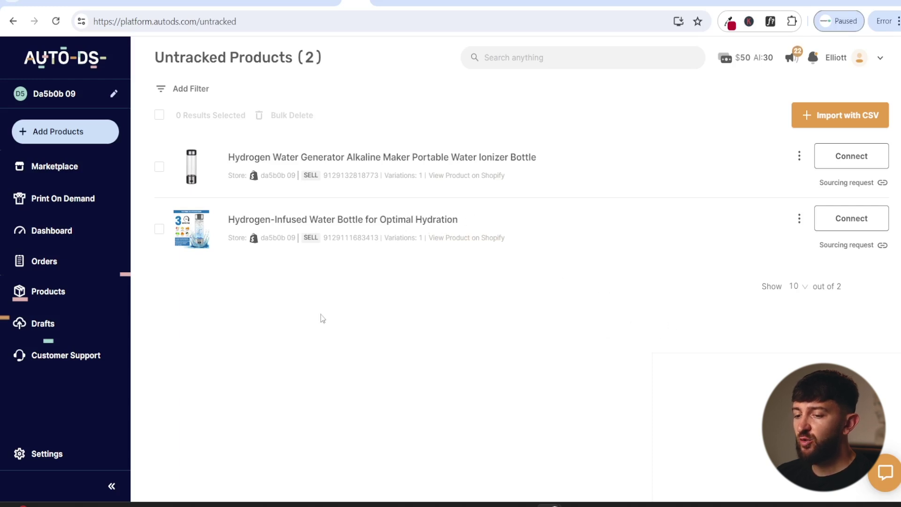
click(47, 303)
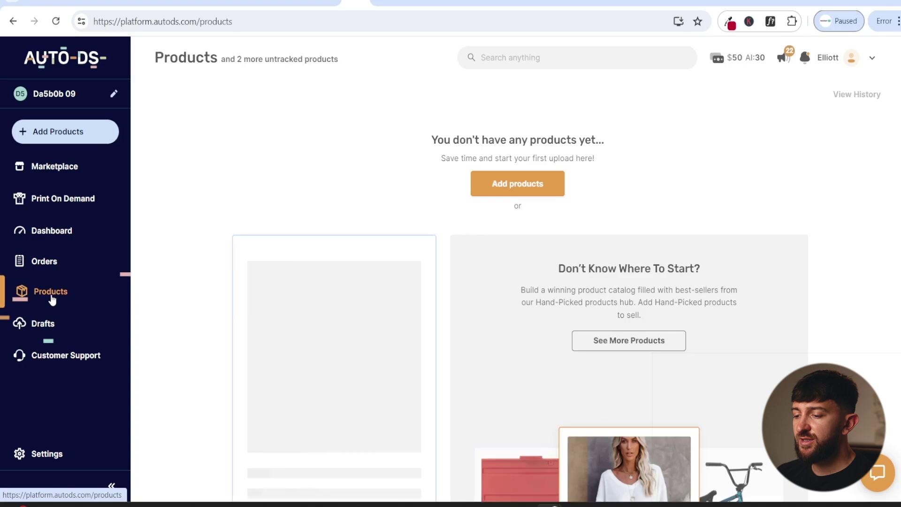
click(532, 184)
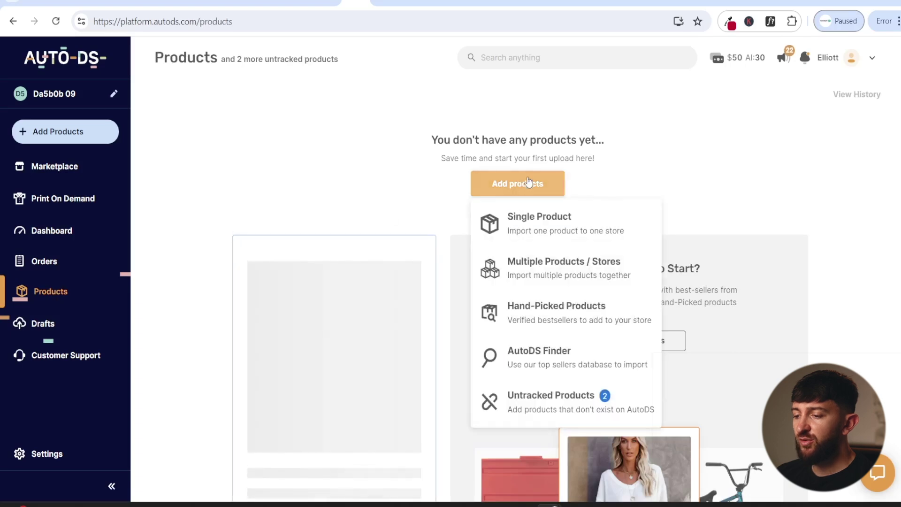
Start a single-product import and bring back the 3.6L water filter pitcher's AliExpress URL
click(568, 230)
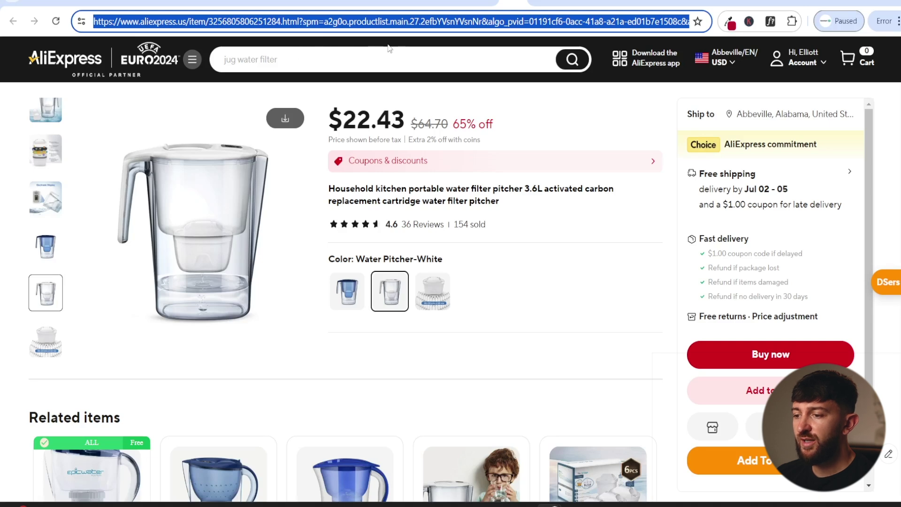
click(355, 2)
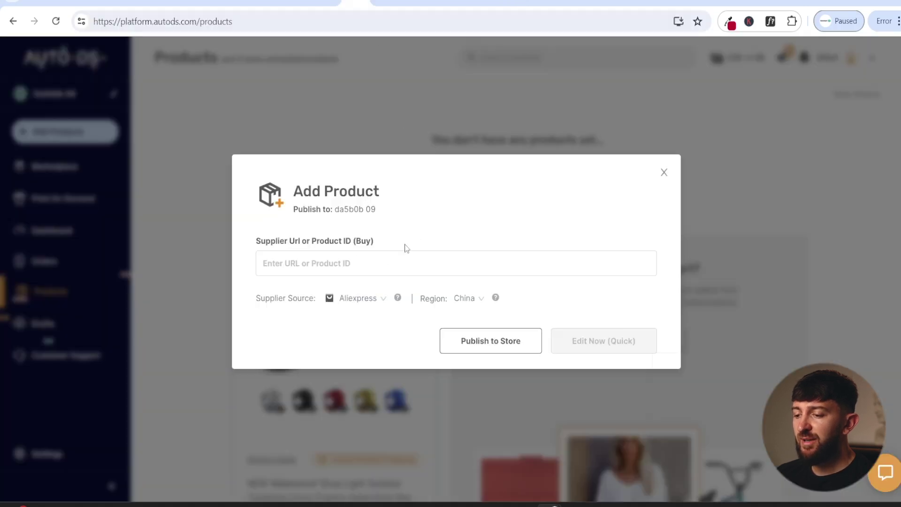
Paste the pitcher's AliExpress URL, keep AliExpress as supplier source, and open it for quick editing
click(333, 257)
key(ctrl+v)
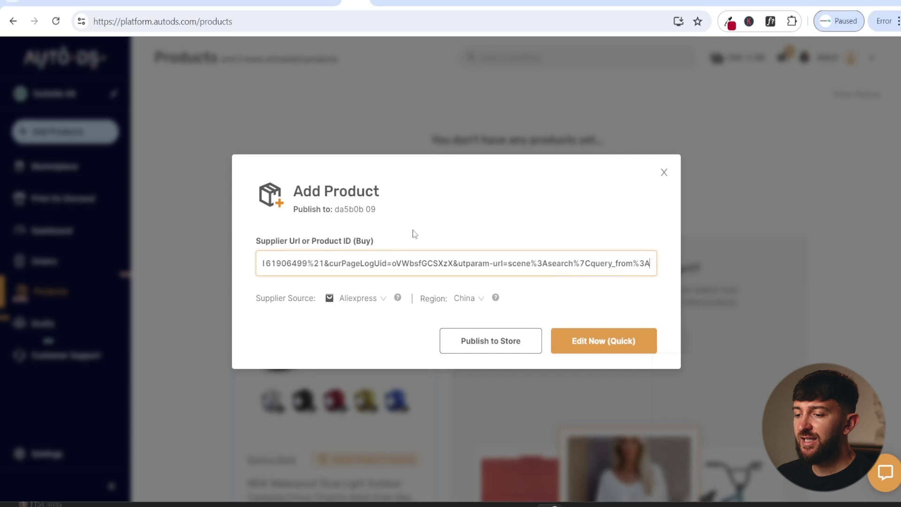
click(364, 300)
click(274, 339)
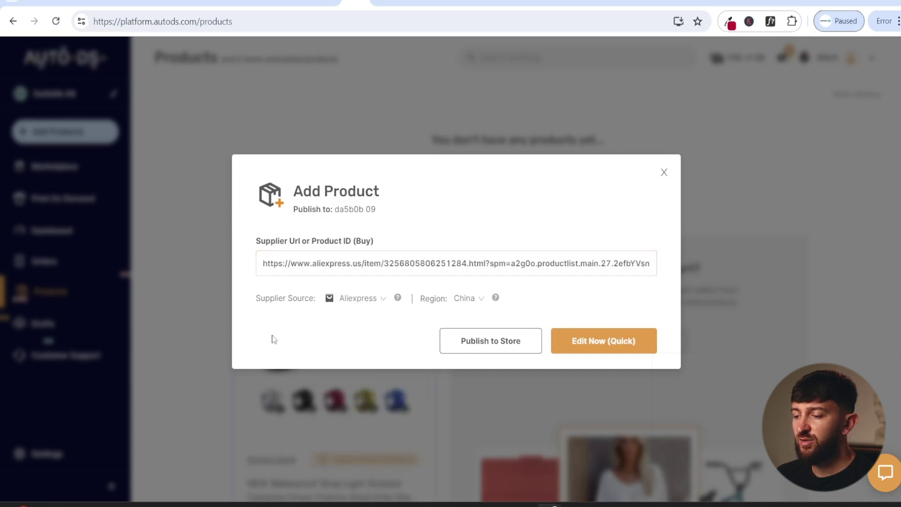
click(602, 345)
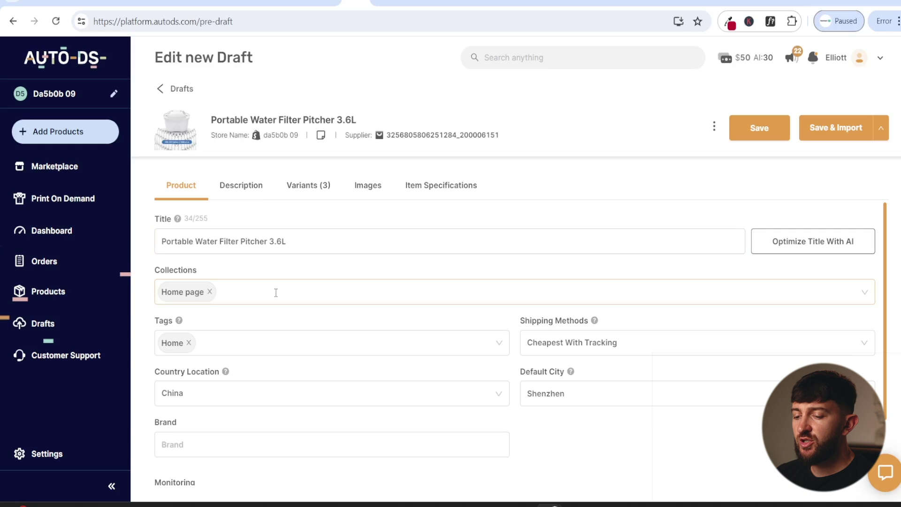
Turn on stock monitoring and price monitoring for the pitcher draft
scroll(321, 320, down, 2)
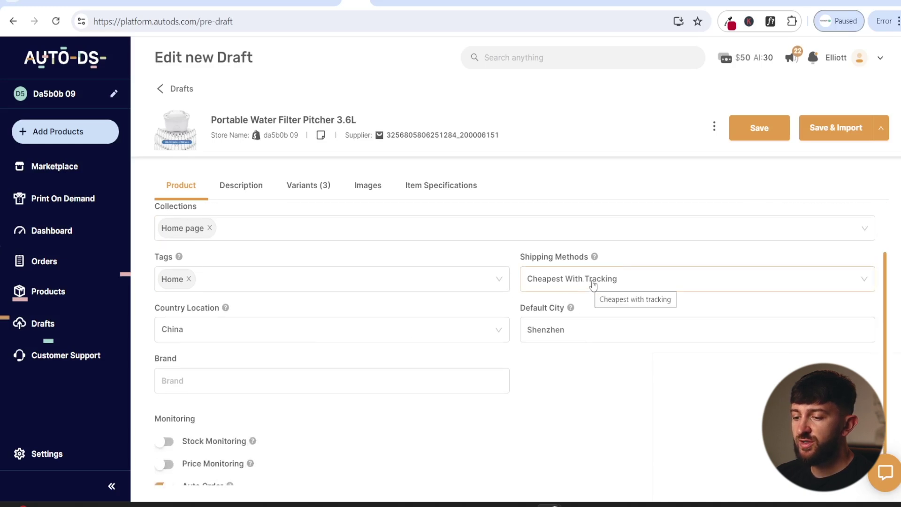
scroll(591, 286, down, 1)
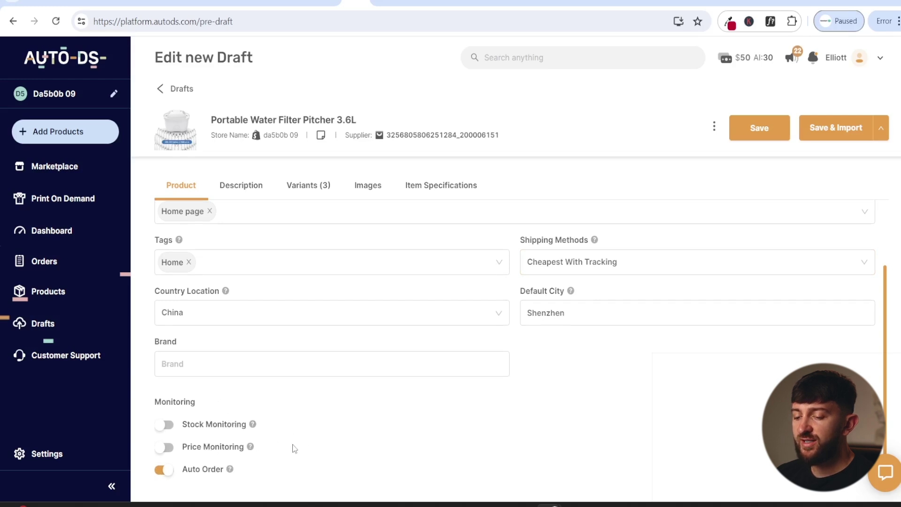
scroll(583, 438, up, 2)
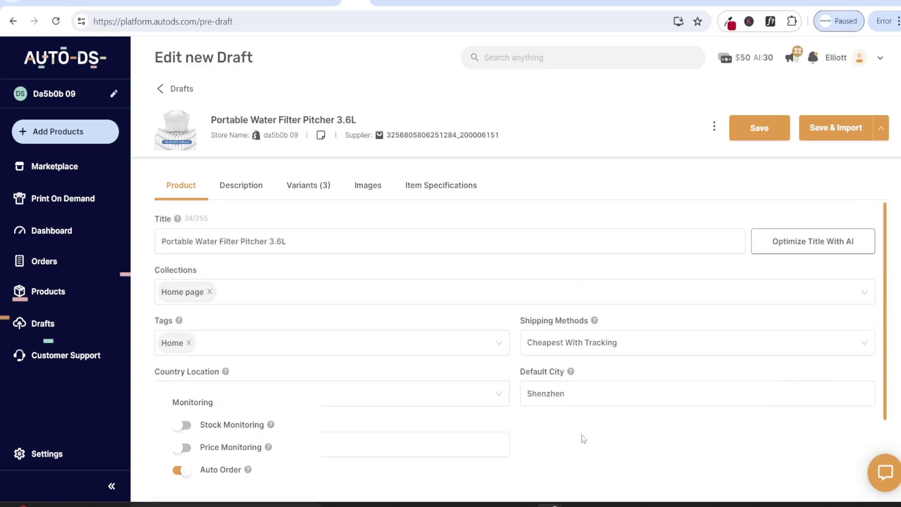
click(181, 425)
click(181, 447)
Show the draft's Description headed '3.6L Household Water Filter Pitcher'
scroll(319, 314, down, 1)
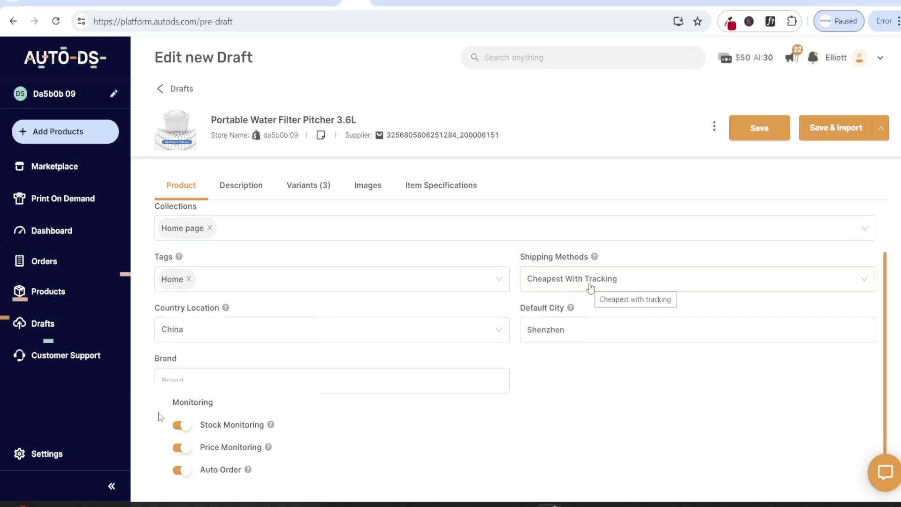
scroll(593, 285, down, 1)
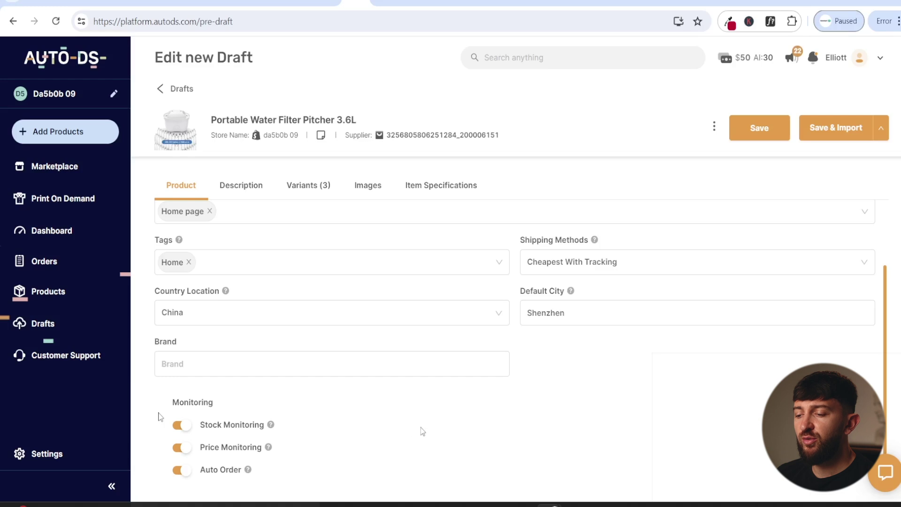
click(233, 193)
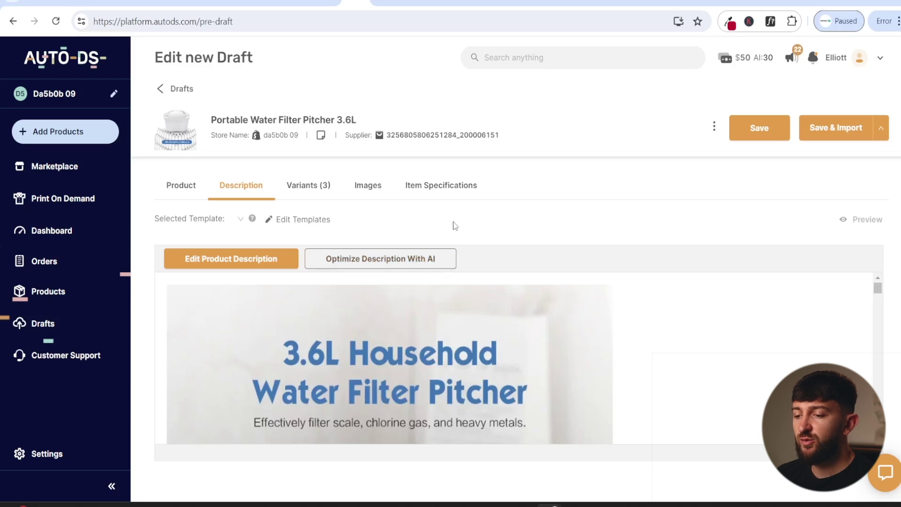
List the three variants and check the Filter Element-6Pcs pricing without changing it
click(308, 196)
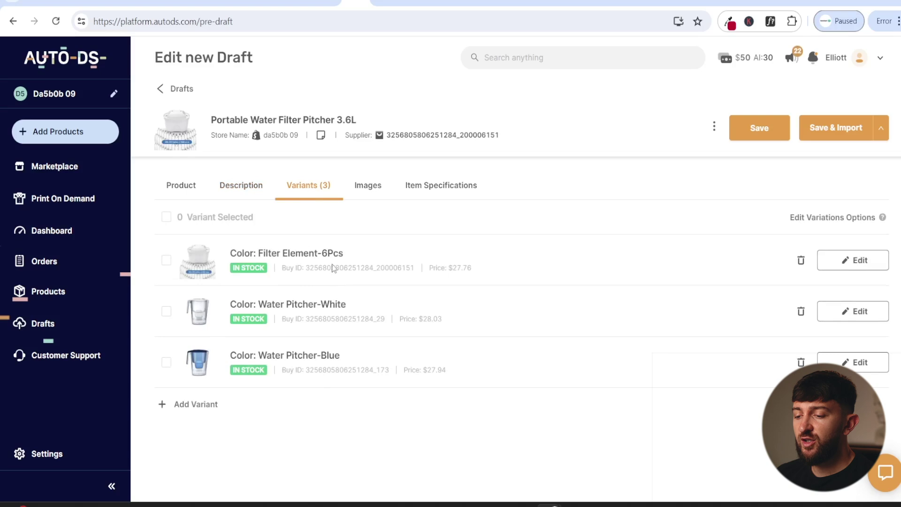
click(863, 264)
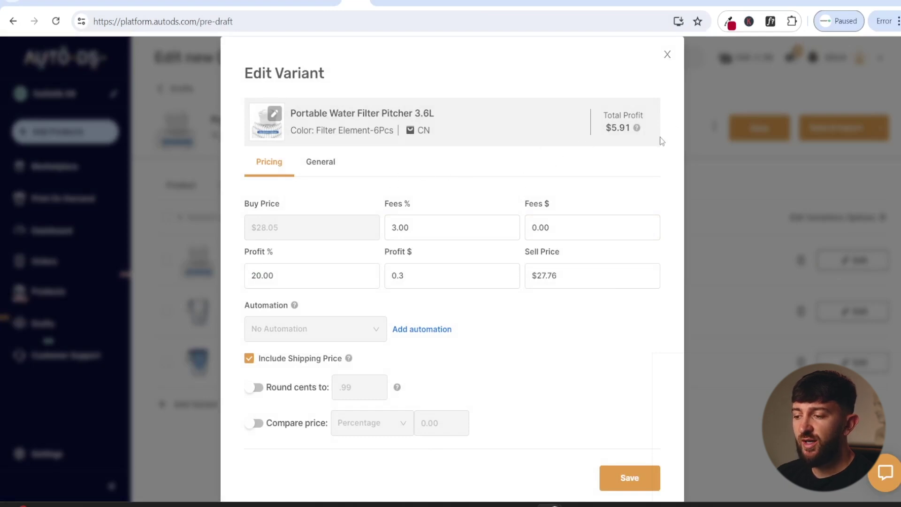
click(667, 54)
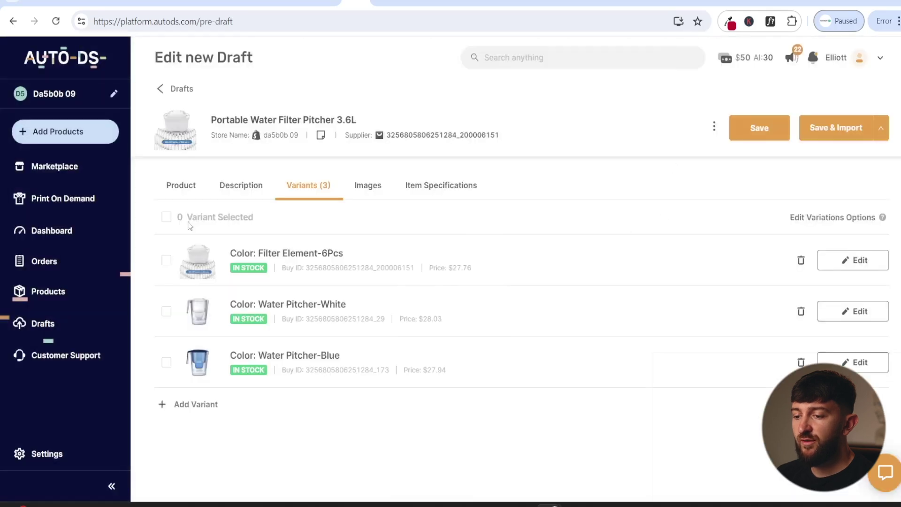
Select all three variants and close bulk editing without applying changes
click(166, 217)
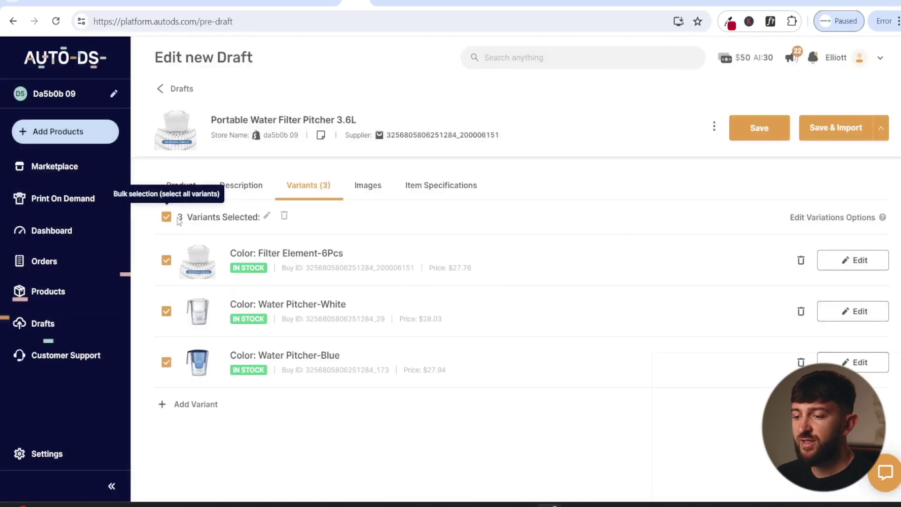
click(268, 217)
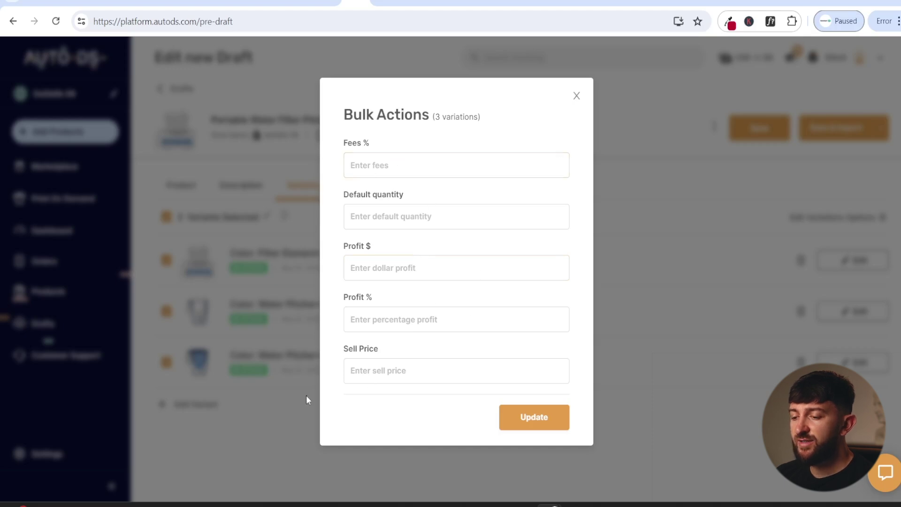
click(576, 95)
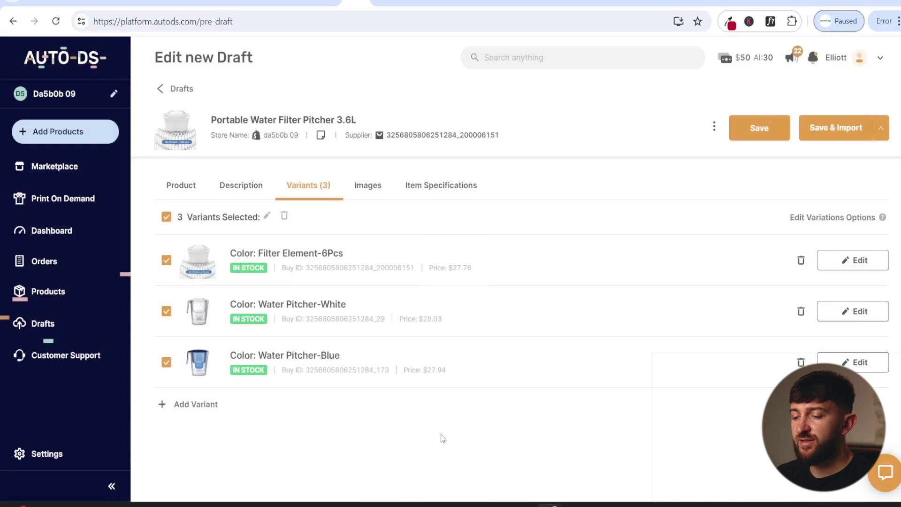
Review the draft's product images and select all nine of them
click(378, 190)
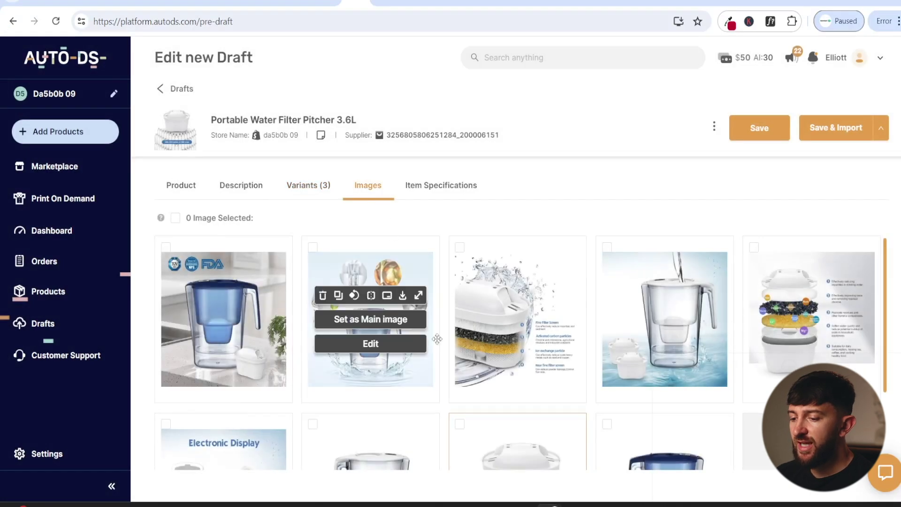
mouse_move(616, 328)
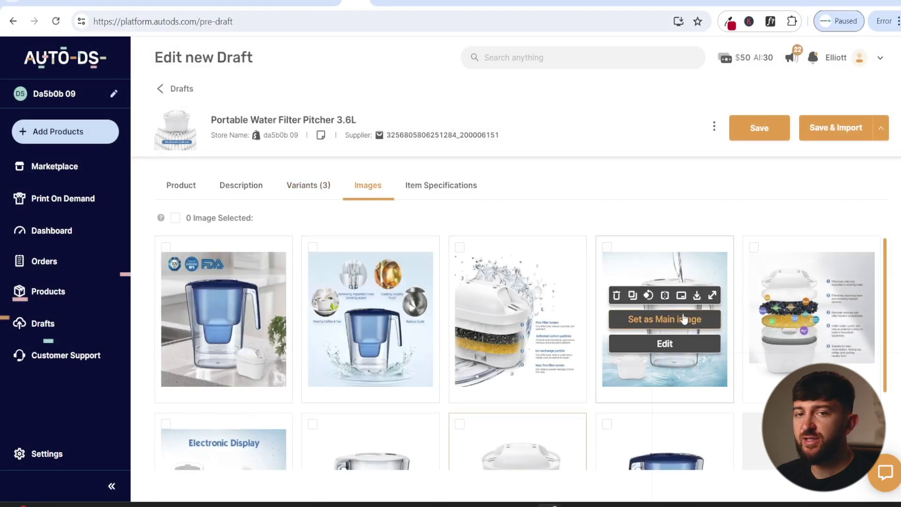
scroll(516, 319, down, 2)
scroll(516, 319, up, 2)
scroll(517, 338, down, 2)
scroll(669, 357, up, 2)
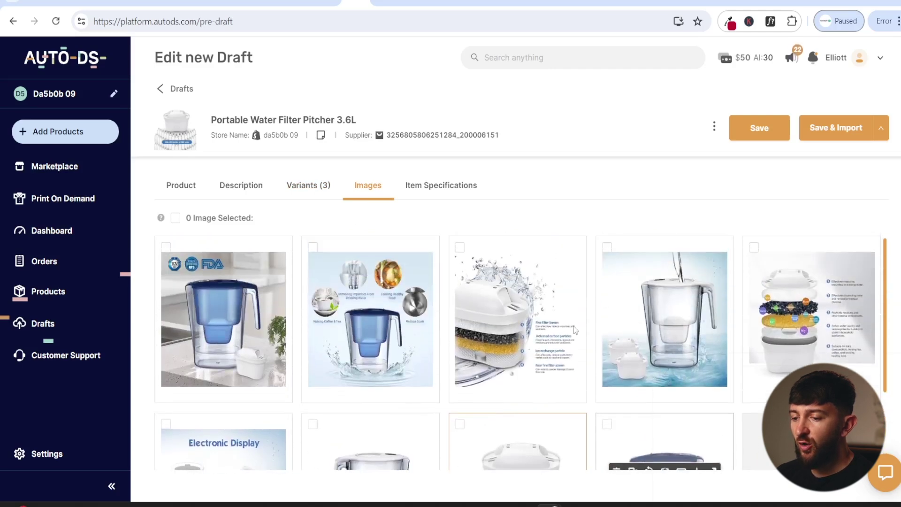
click(176, 218)
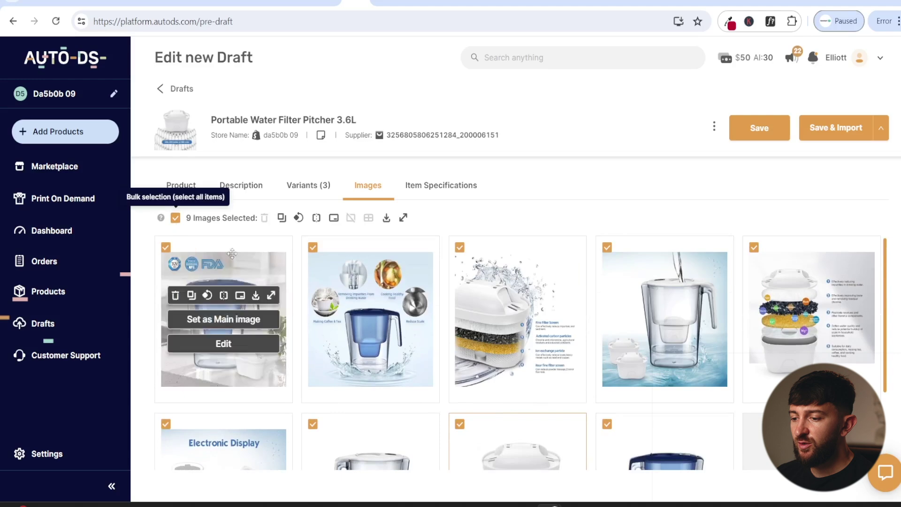
Check the item specifications, then save the draft and import it to the store
click(429, 186)
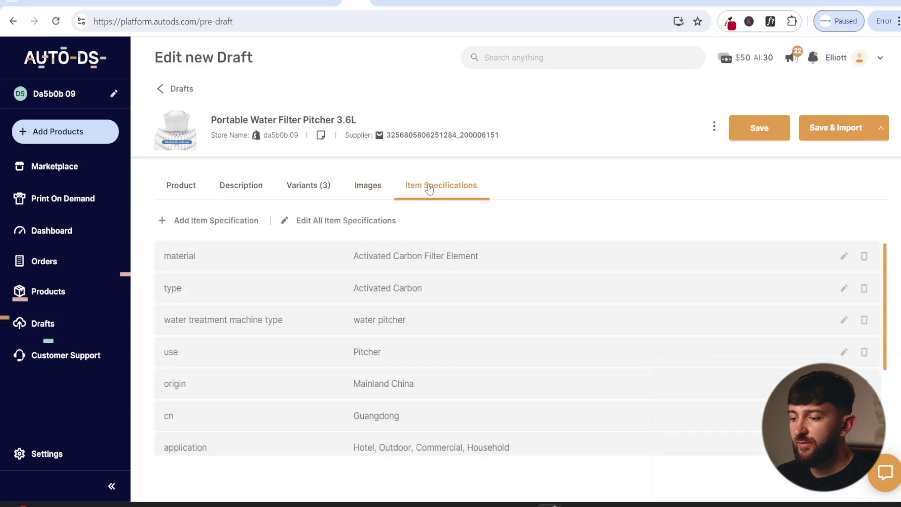
scroll(423, 367, down, 3)
scroll(423, 365, up, 3)
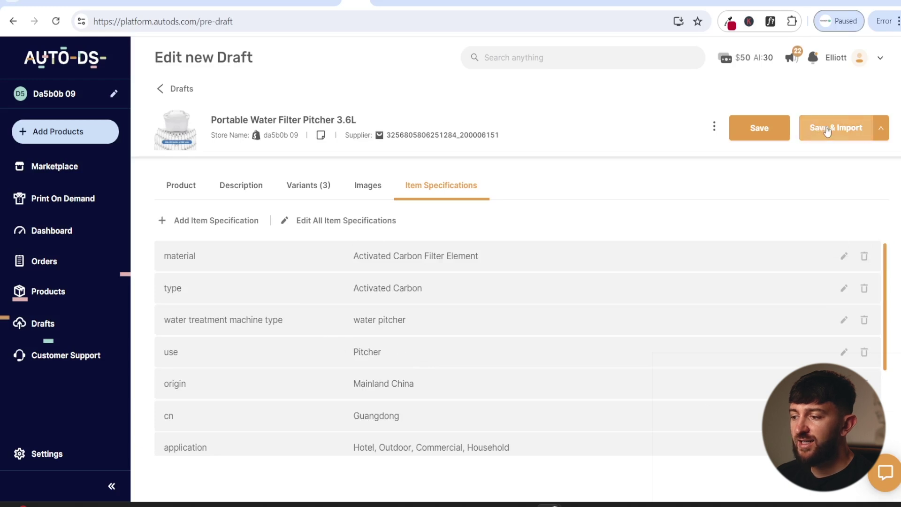
click(840, 132)
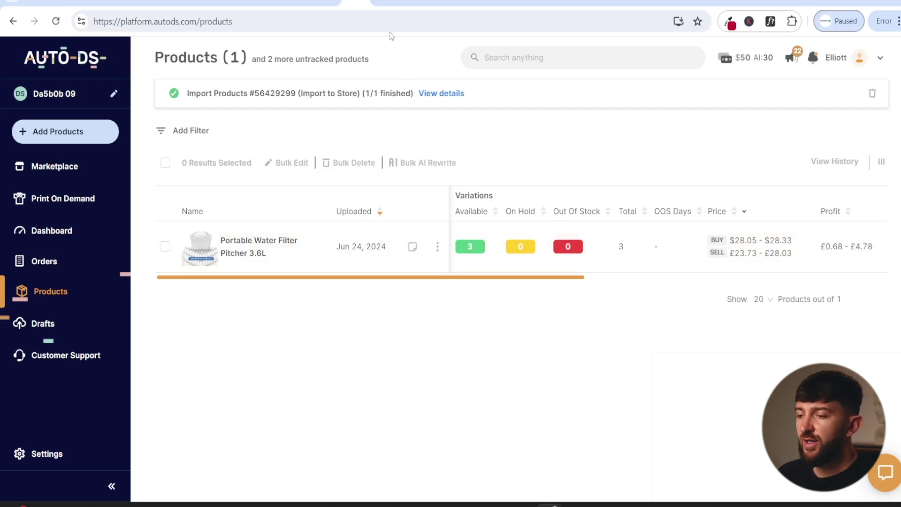
Verify the imported pitcher in the Shopify admin, then return to the AutoDS products list
click(388, 2)
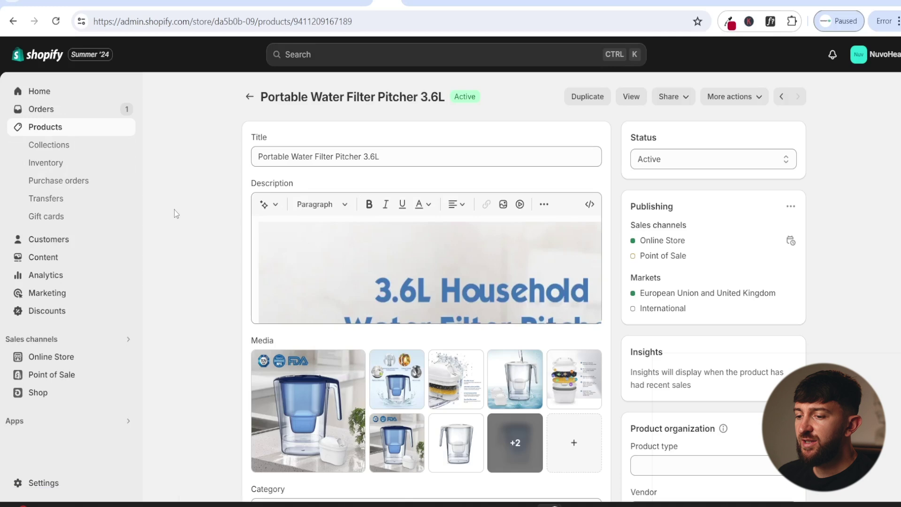
click(356, 2)
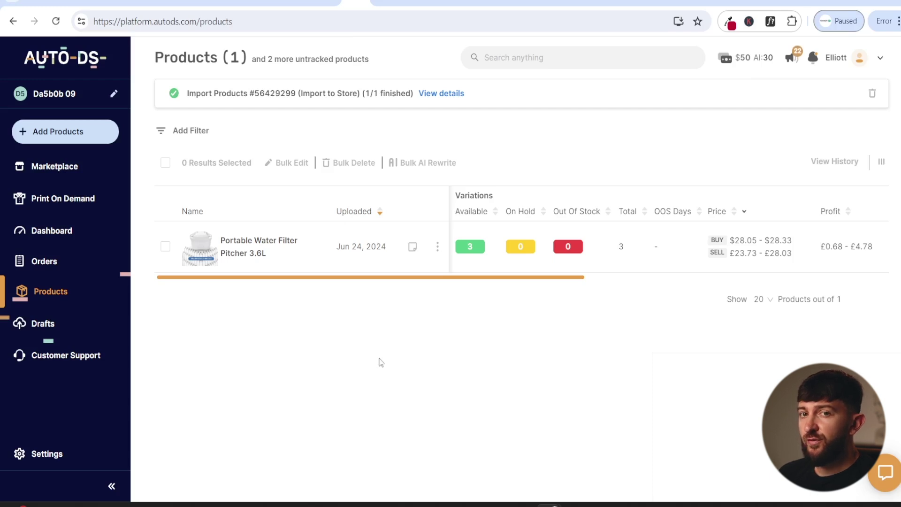
Check the Water Pitcher-Blue order and view the auto-order credit packages without buying
click(53, 263)
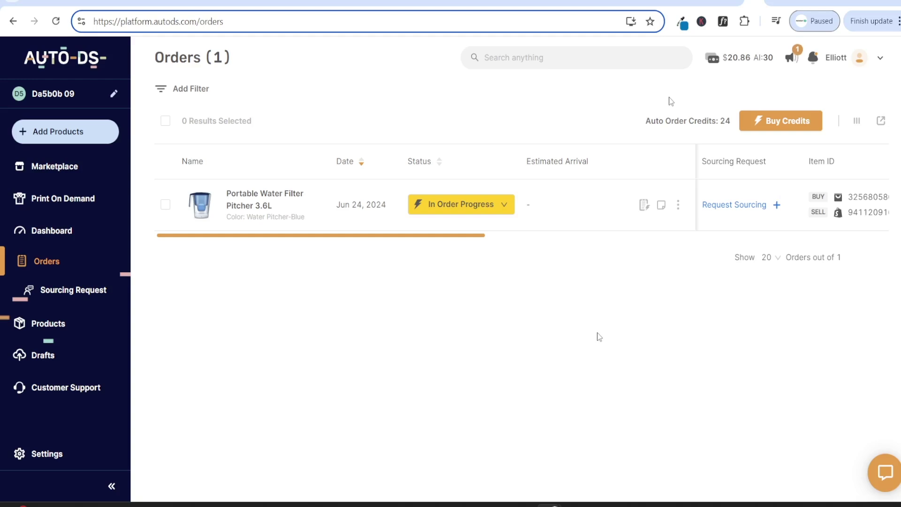
click(780, 123)
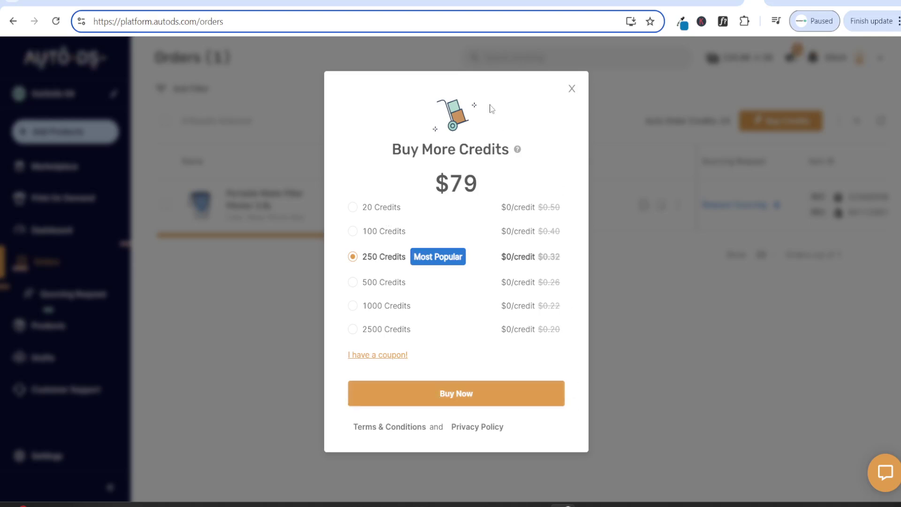
click(573, 89)
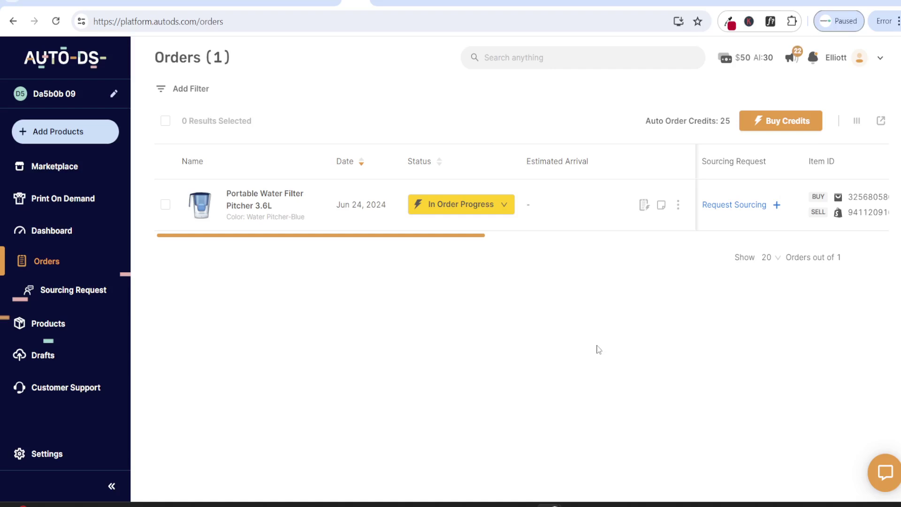
click(742, 60)
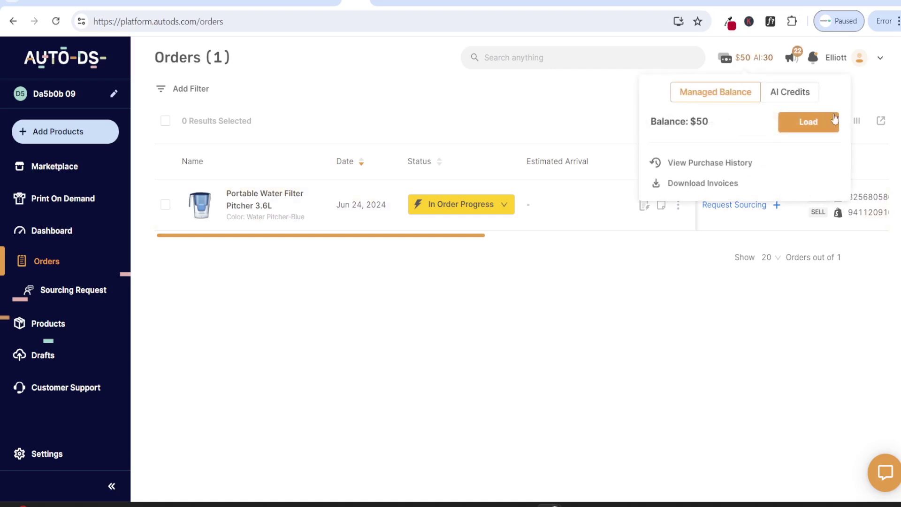
click(807, 126)
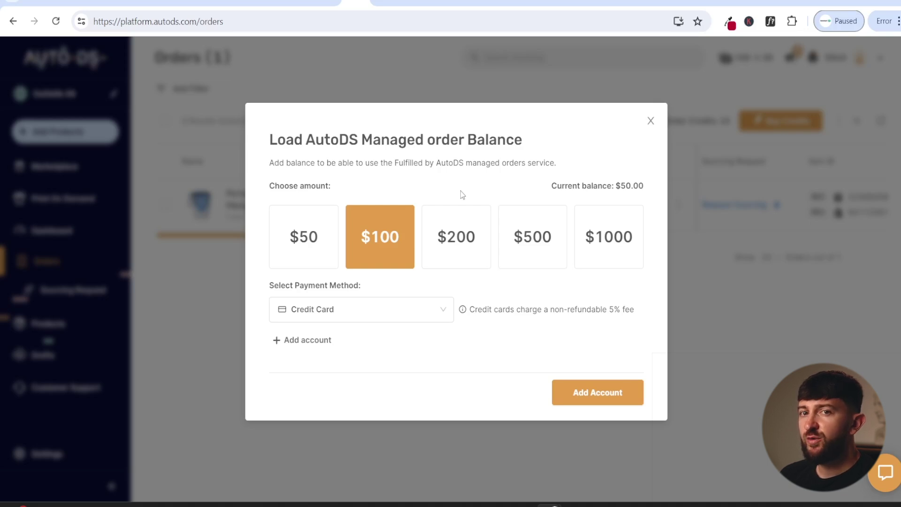
click(650, 121)
click(742, 61)
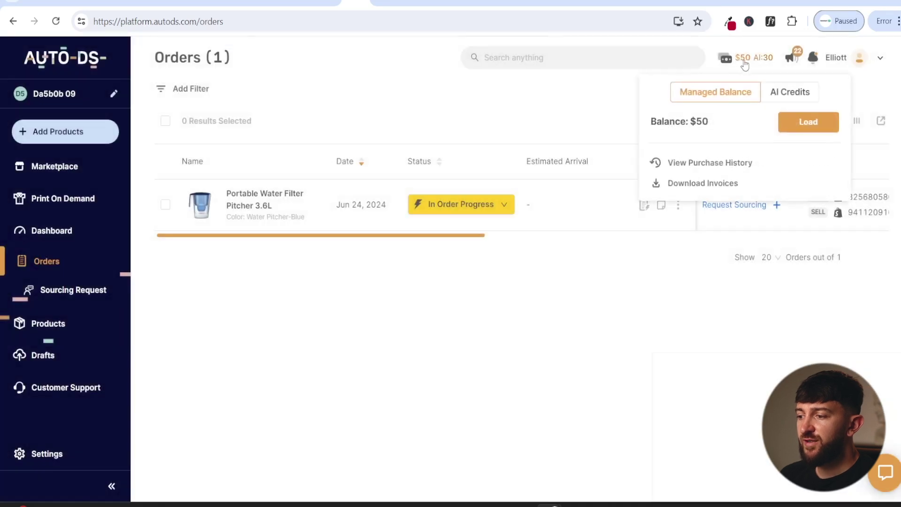
click(630, 372)
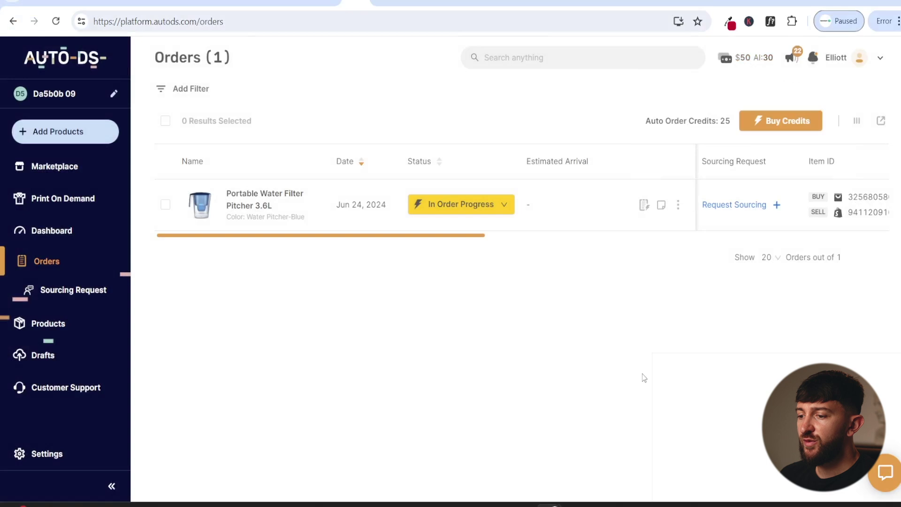
click(465, 214)
click(660, 397)
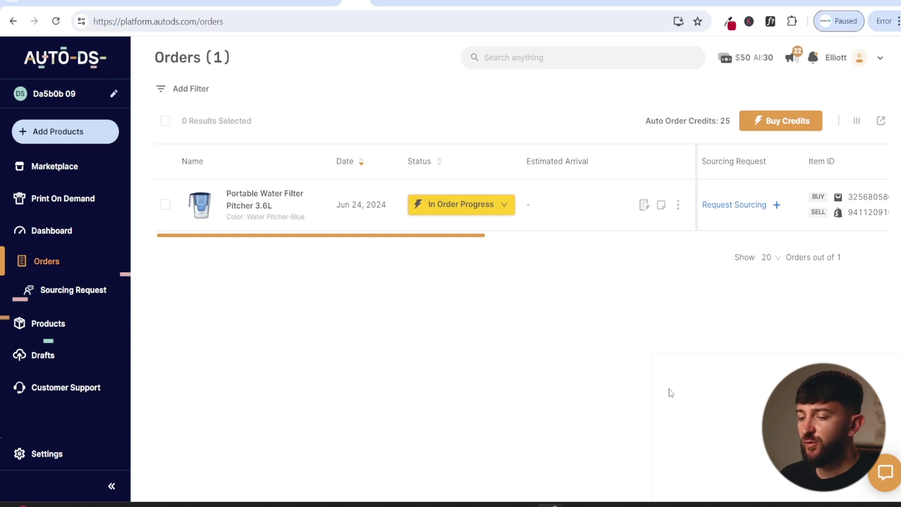
Add an AliExpress buyer account in Settings and authorize AutoDS on AliExpress
click(65, 458)
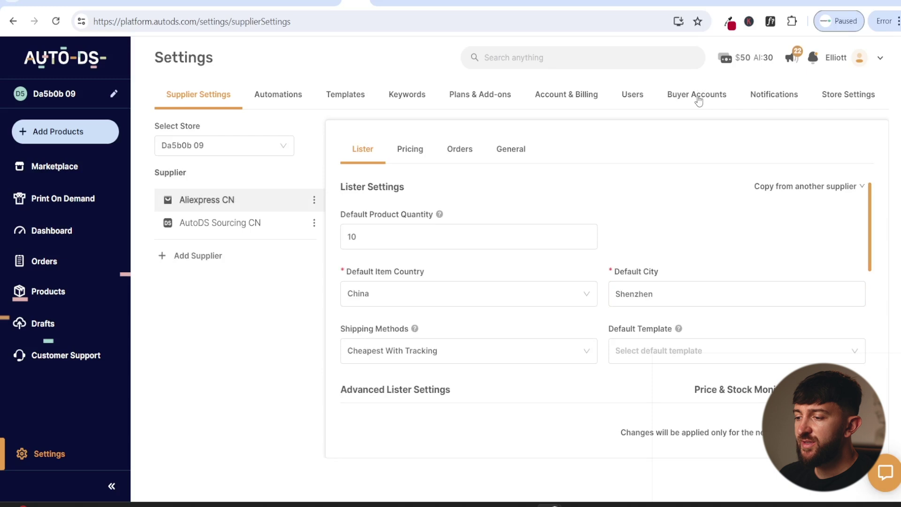
click(697, 99)
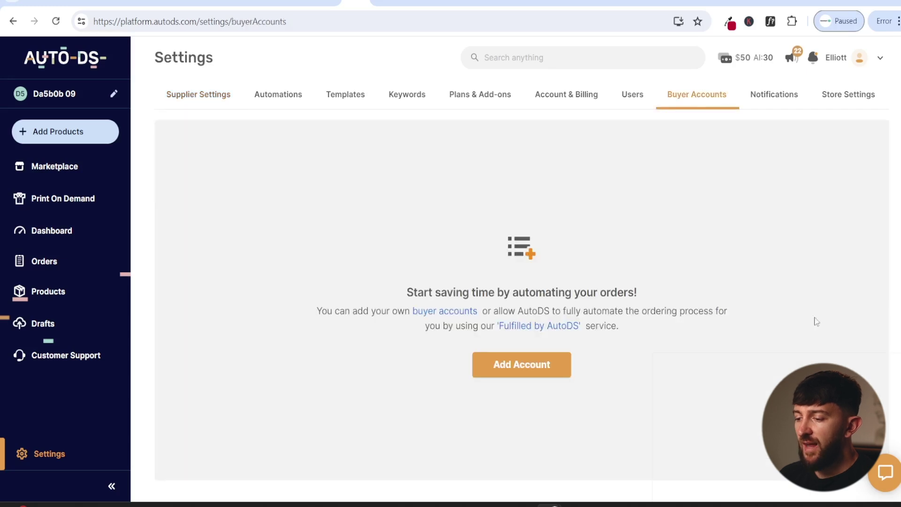
click(517, 375)
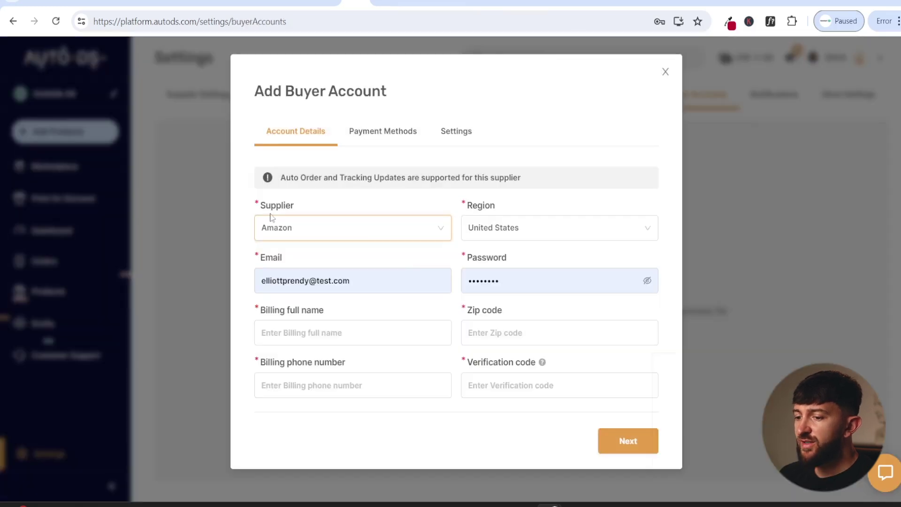
click(330, 226)
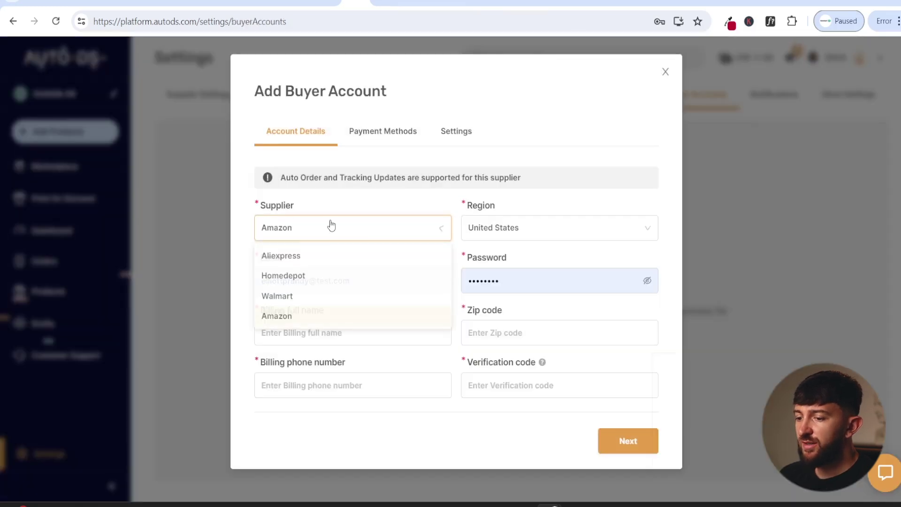
click(302, 259)
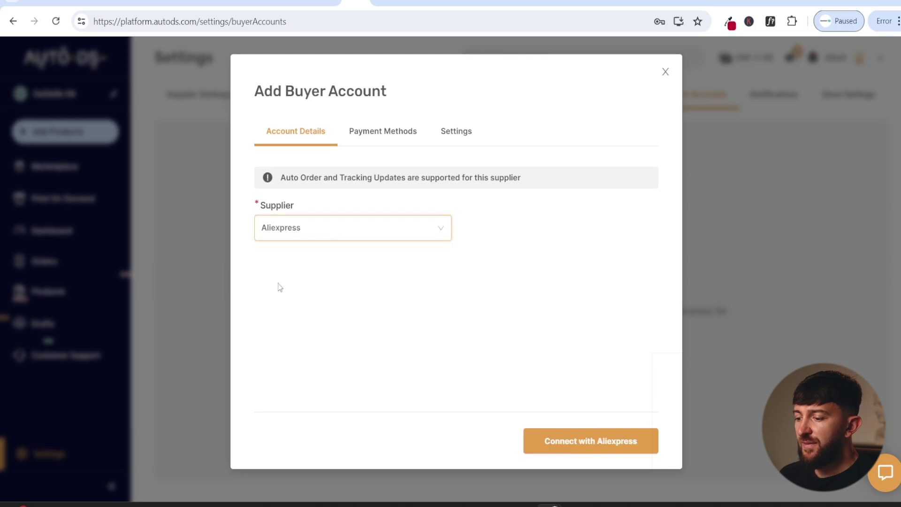
click(588, 446)
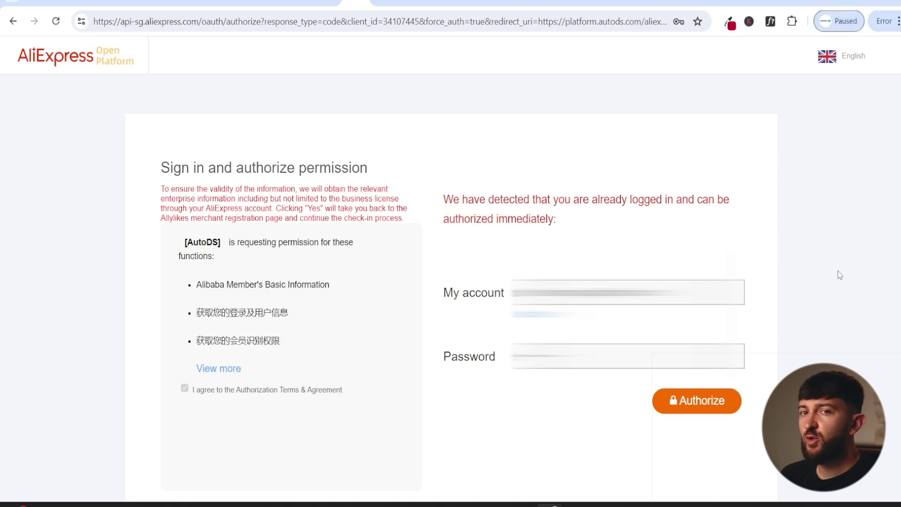
click(703, 401)
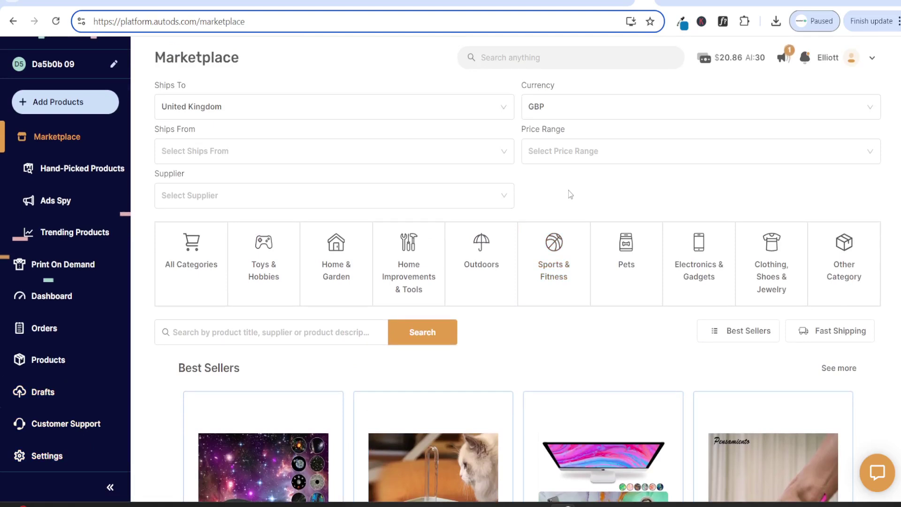
Show the Orders settings for the AliExpress CN supplier
click(59, 457)
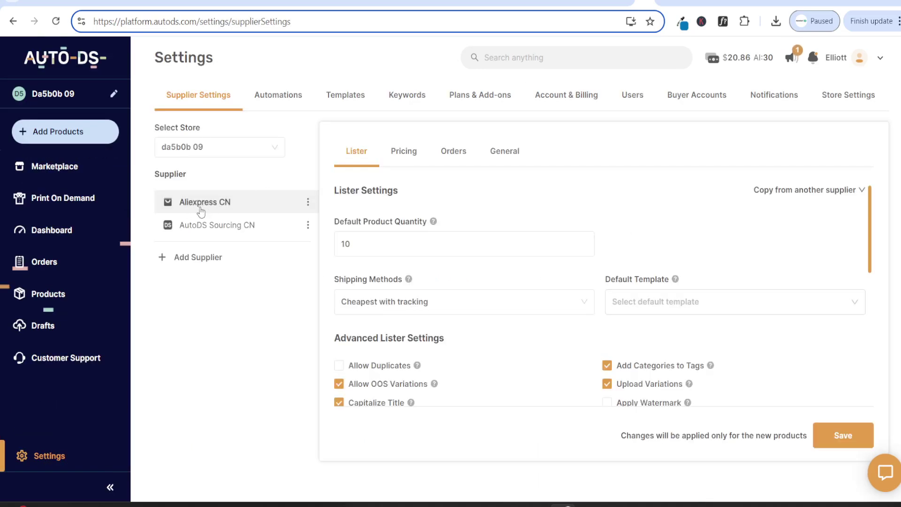
click(449, 157)
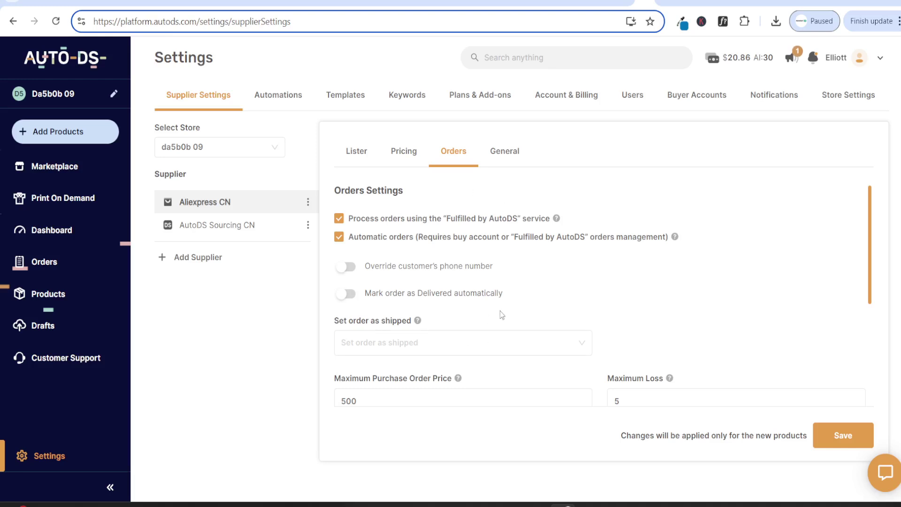
scroll(507, 311, down, 1)
scroll(507, 308, down, 2)
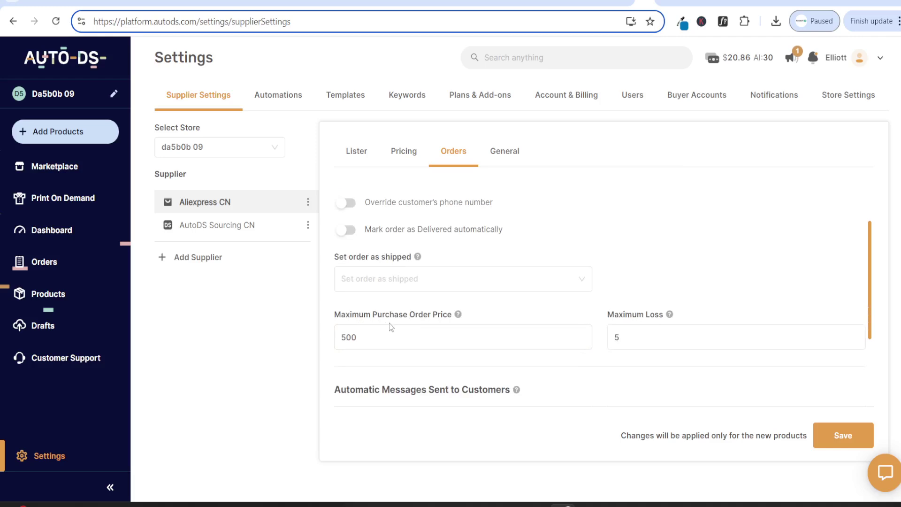
click(371, 341)
click(708, 307)
Review the Plans & Add-ons page down to the Add-ons, then return to the Orders page
click(484, 101)
scroll(871, 244, down, 8)
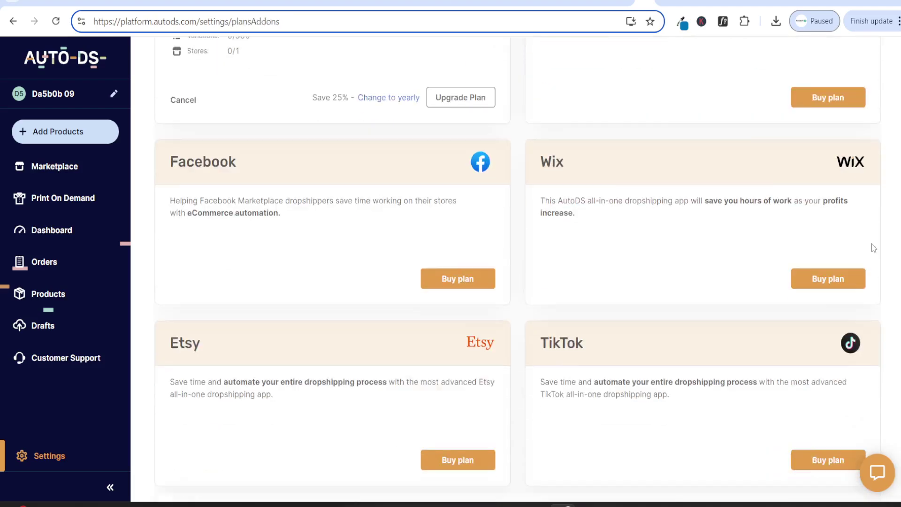
scroll(871, 243, down, 4)
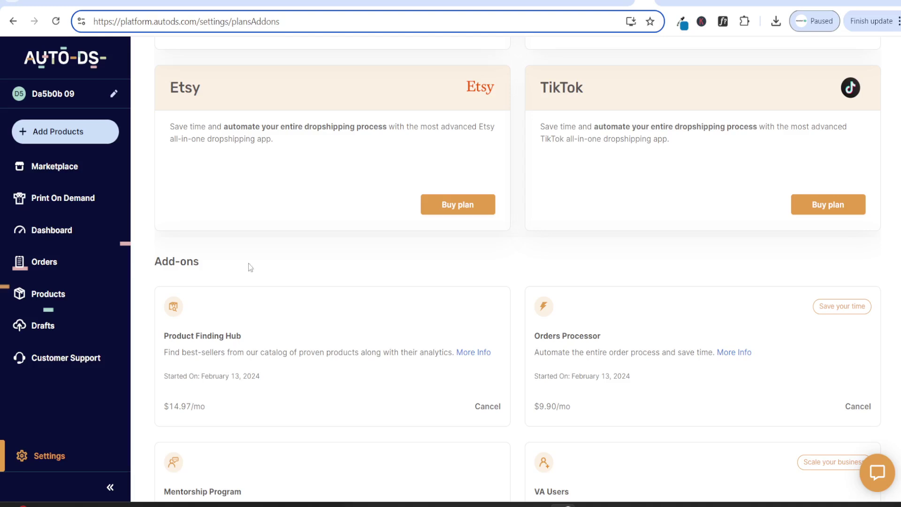
click(55, 267)
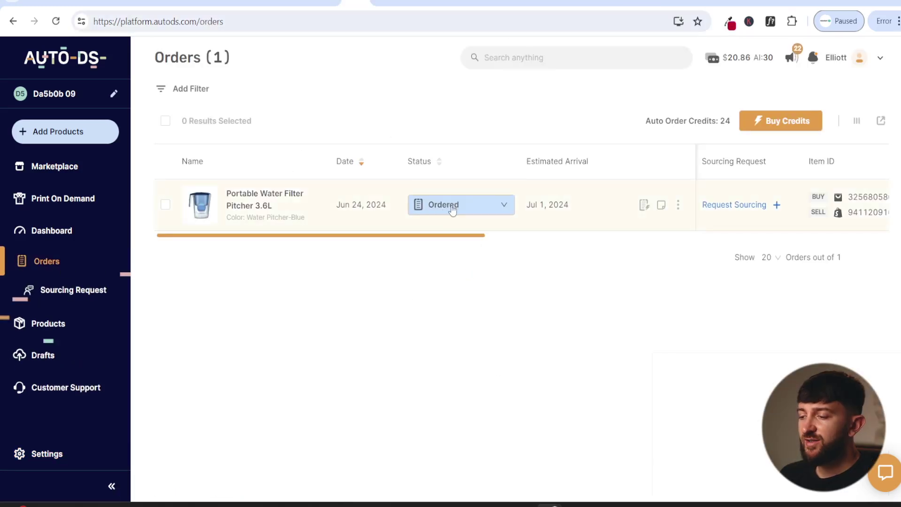
Check the remaining managed balance, then switch to the Shopify orders in the browser
click(734, 58)
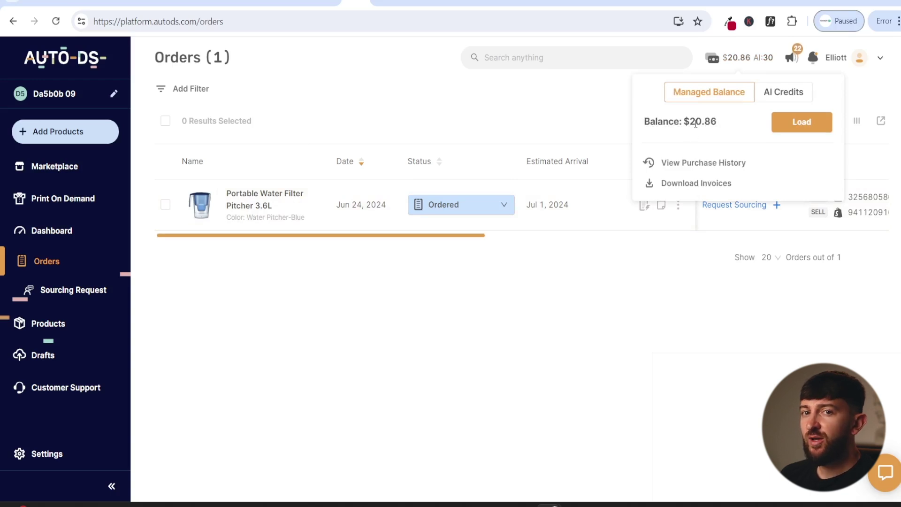
click(450, 287)
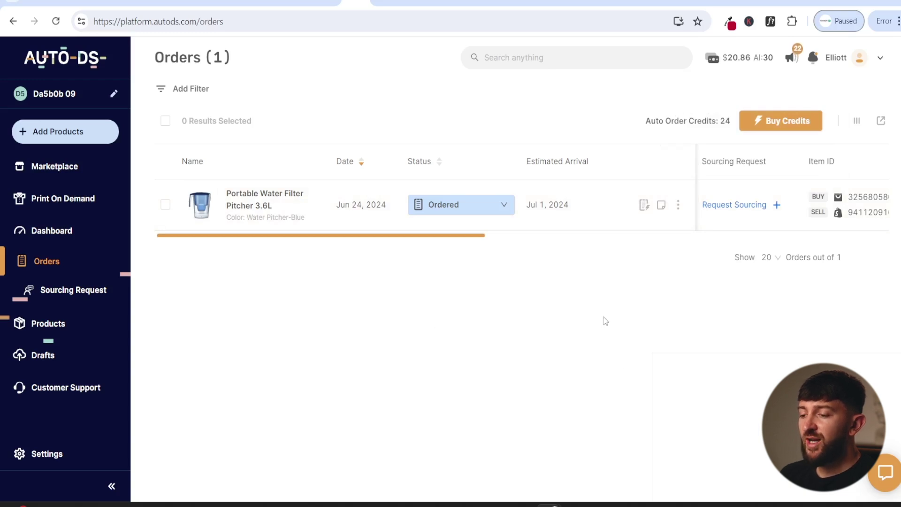
click(387, 1)
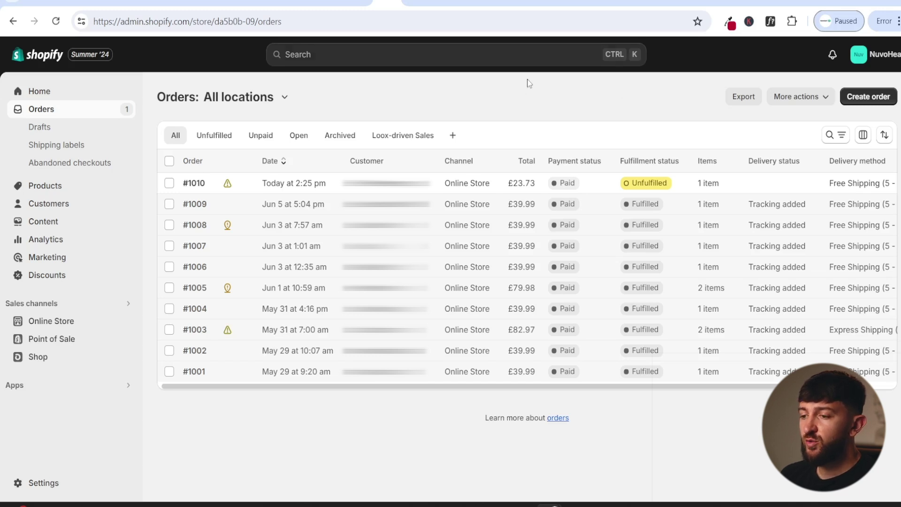
Return from Shopify's orders to the AutoDS Orders page
click(359, 1)
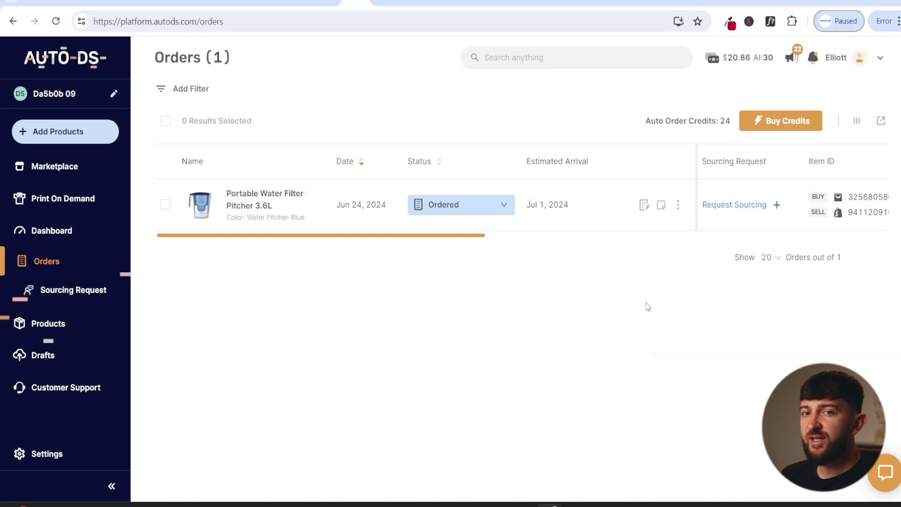
Request sourcing for the Portable Water Filter Pitcher 3.6L and review its New status
click(734, 205)
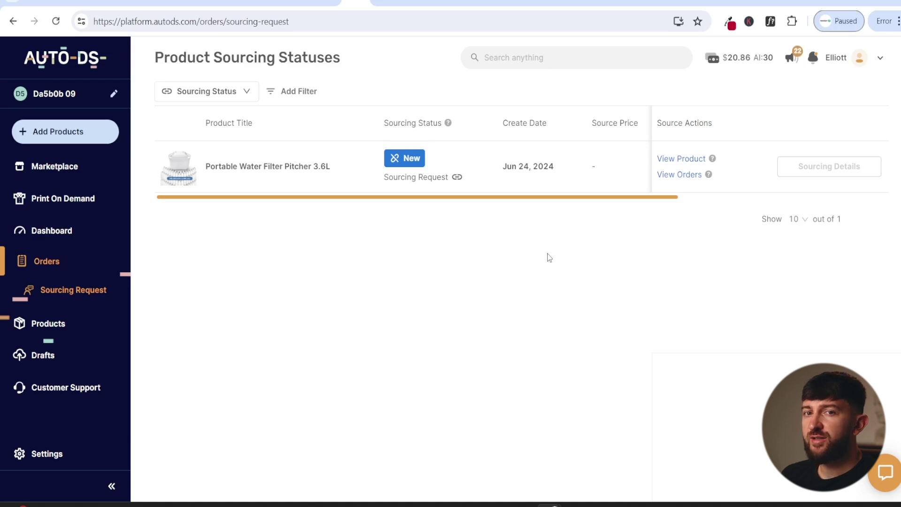
scroll(566, 201, right, 3)
drag(511, 200, 297, 217)
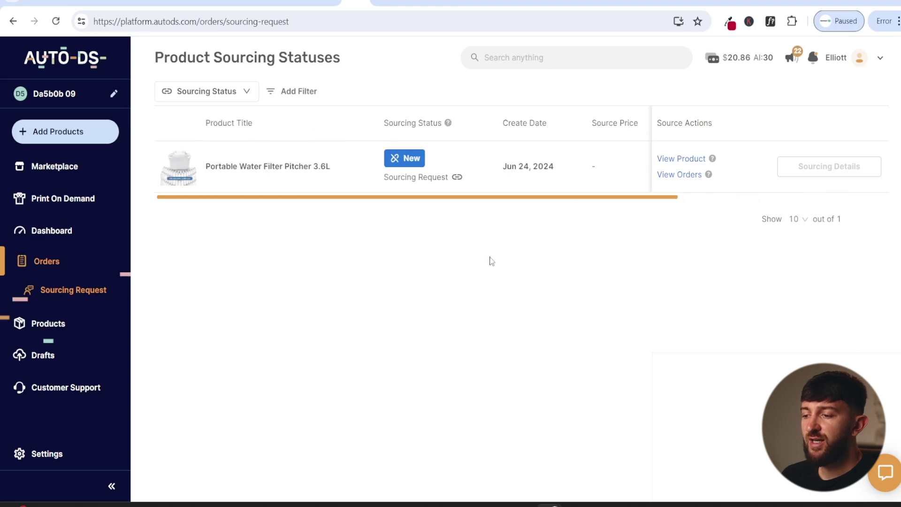